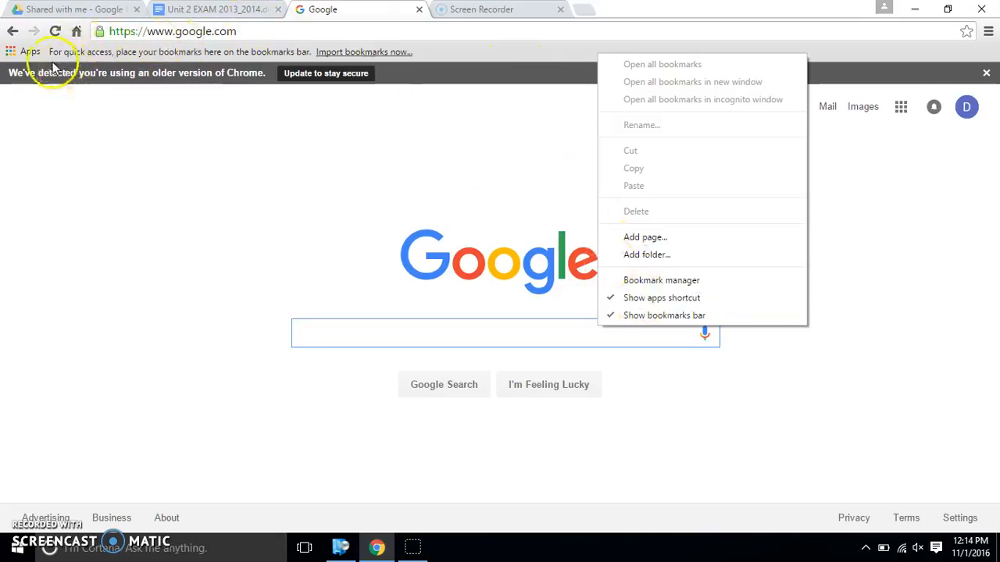
Open the Chrome Apps page from the Apps shortcut on the bookmarks bar
click(27, 52)
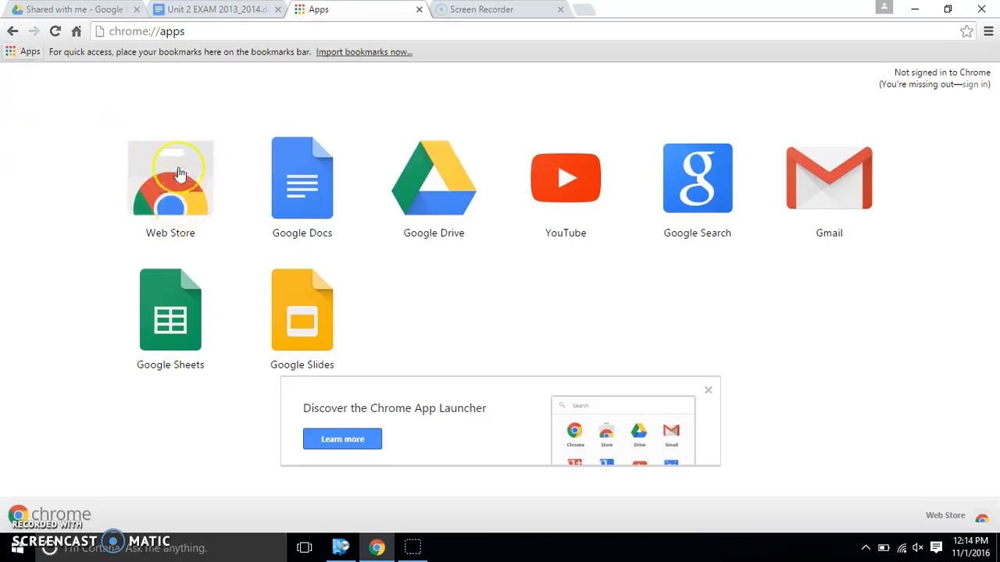
Search the Chrome Web Store for 'read write' and choose to add Read&Write for Google Chrome
click(173, 181)
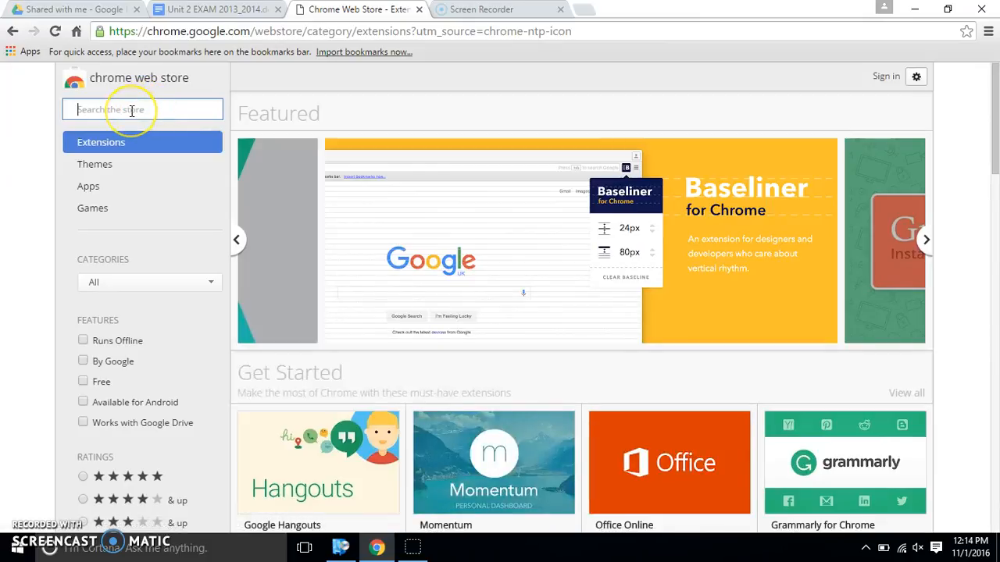
text(read write)
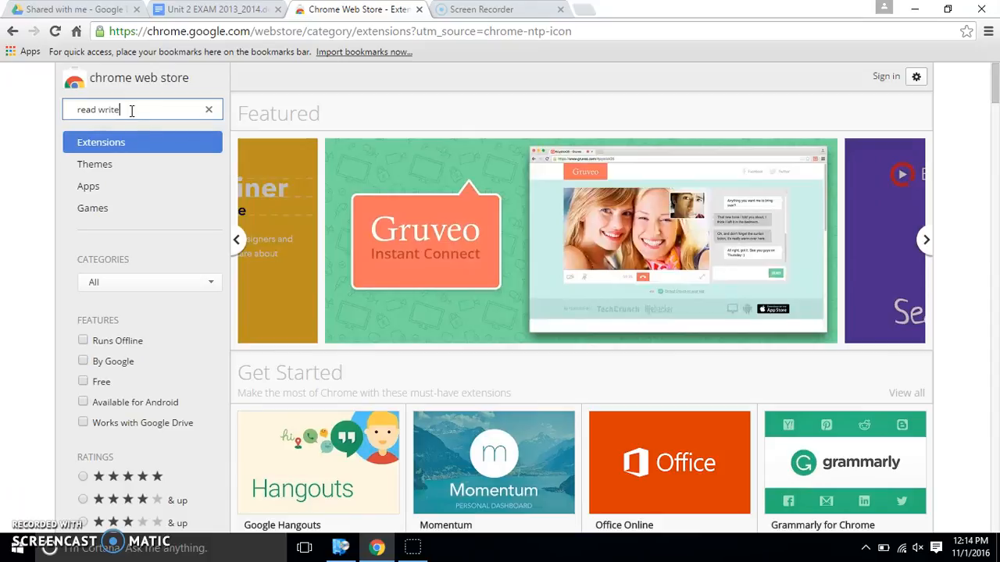
key(Return)
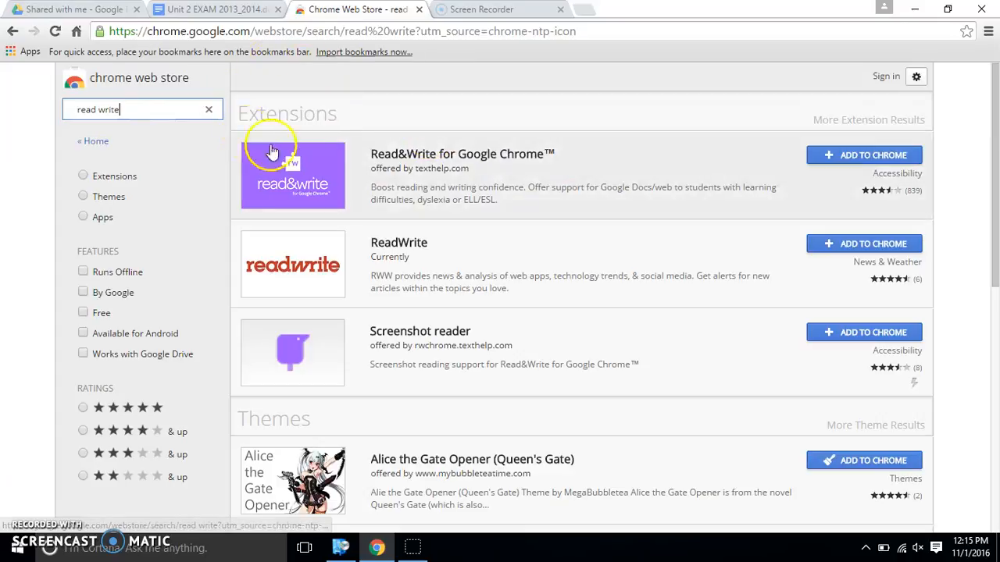
click(850, 161)
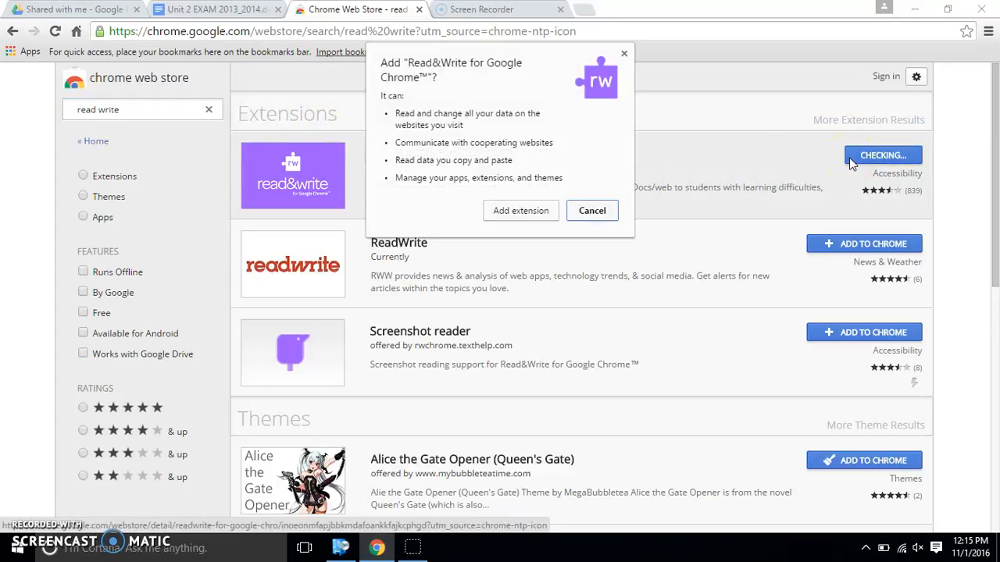
Confirm adding the Read&Write extension to Chrome, then begin signing in to Chrome
click(522, 218)
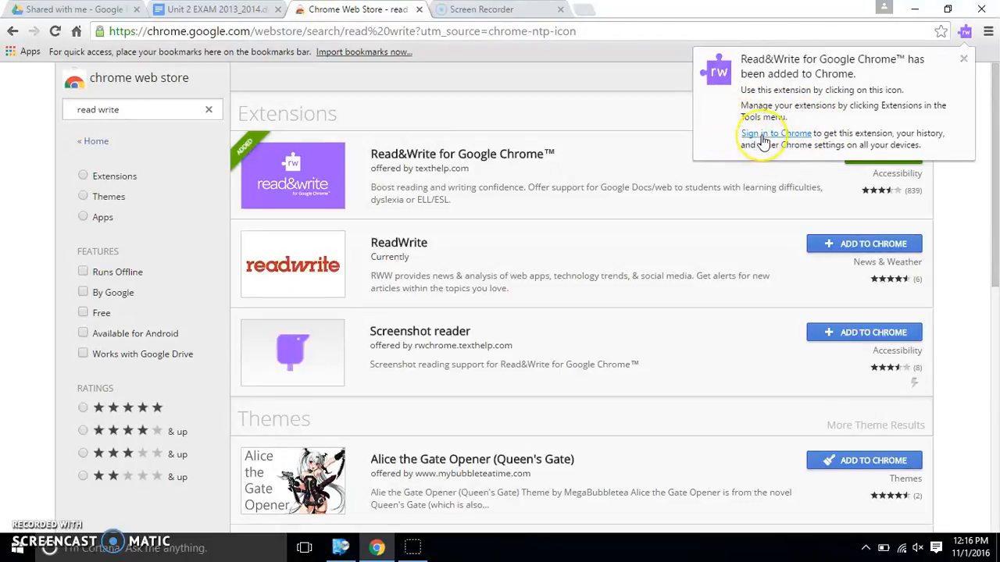
click(763, 139)
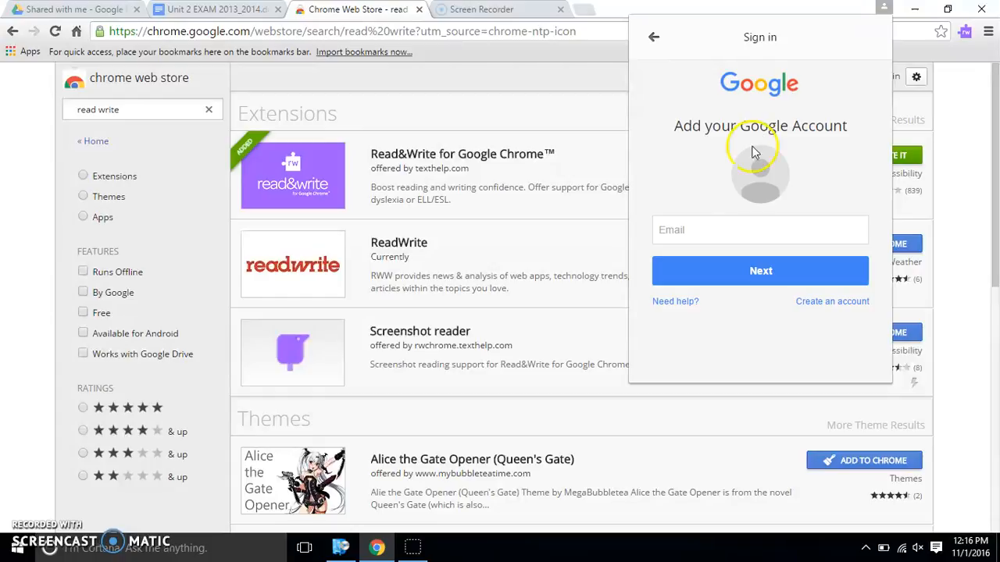
Enter the school e-mail address in Chrome's sign-in panel and continue to the school's sign-in page
click(724, 237)
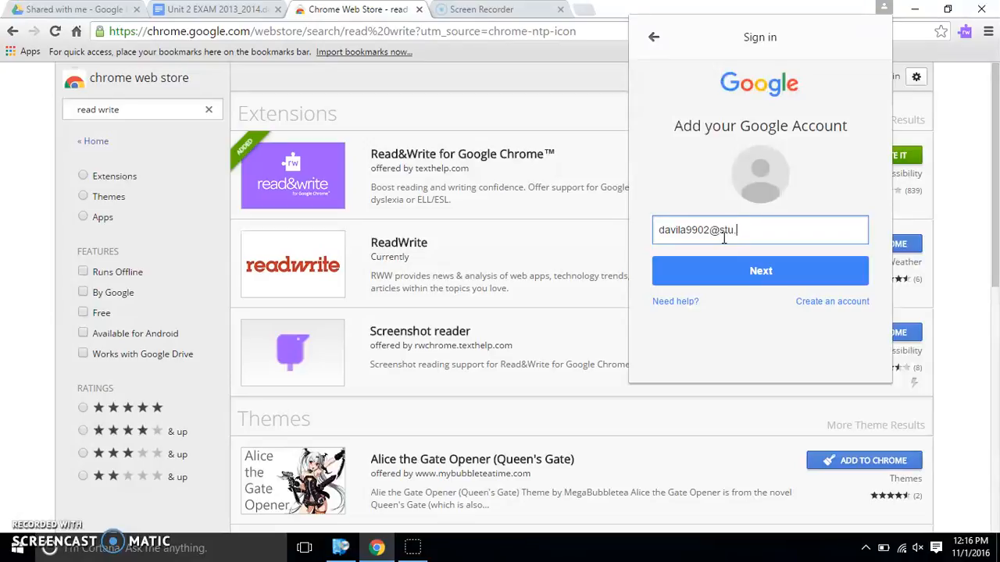
click(724, 238)
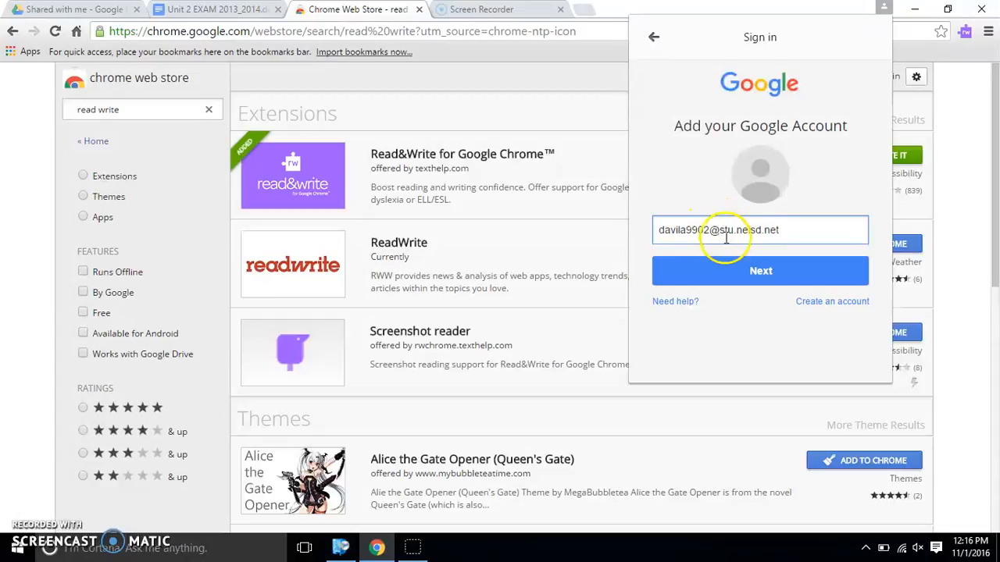
click(755, 274)
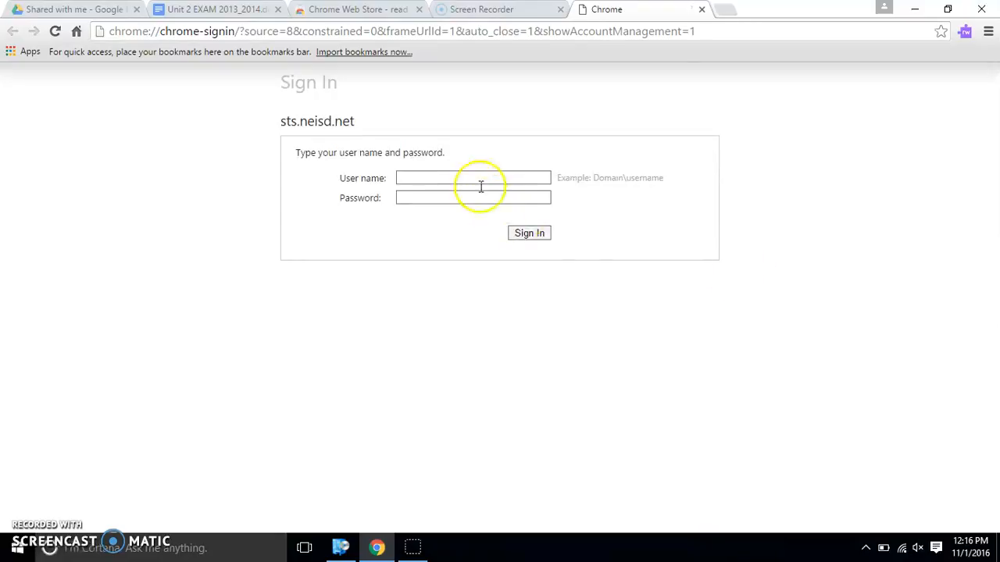
click(471, 174)
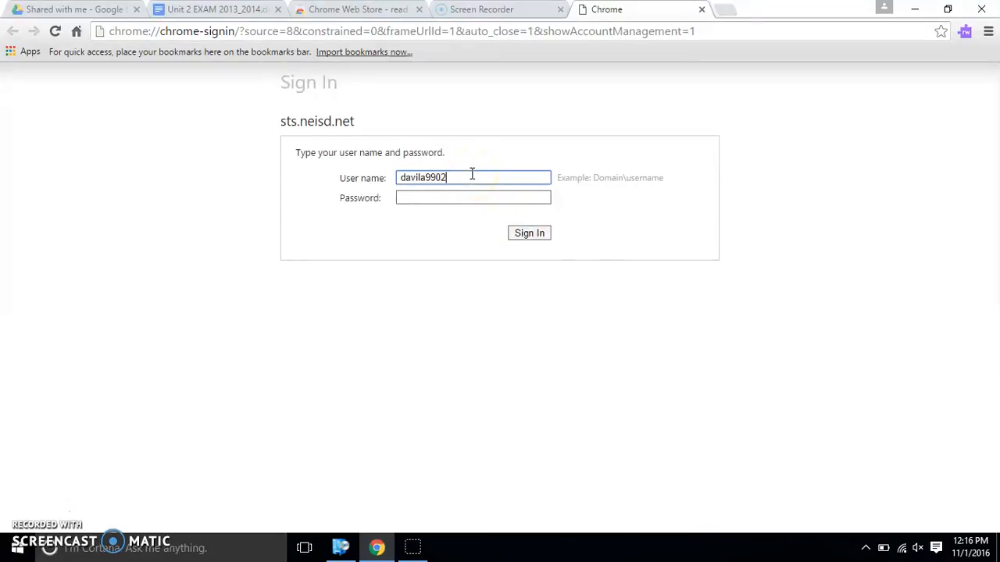
Enter the school user name and password and submit them to sign in
key(Tab)
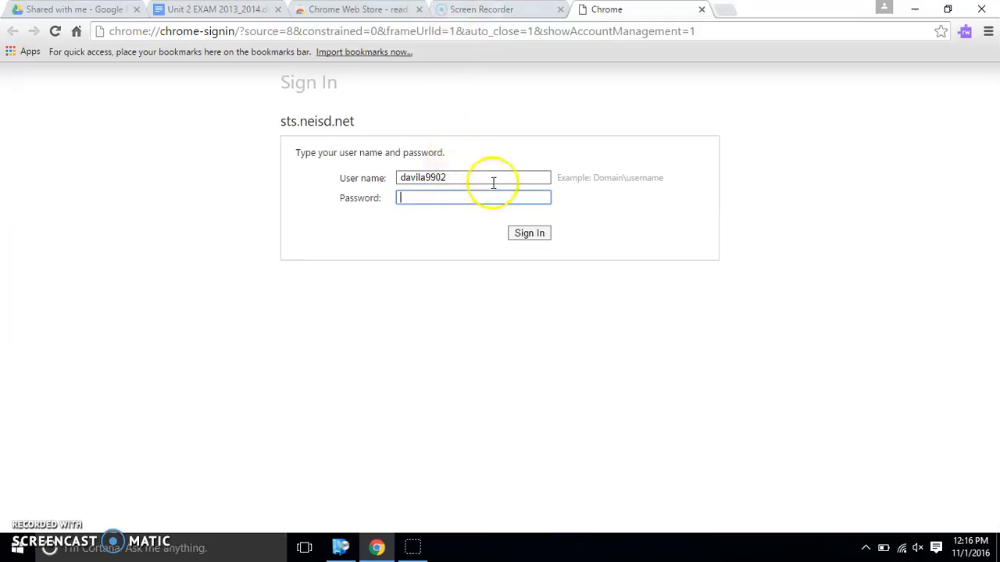
drag(344, 90, 440, 191)
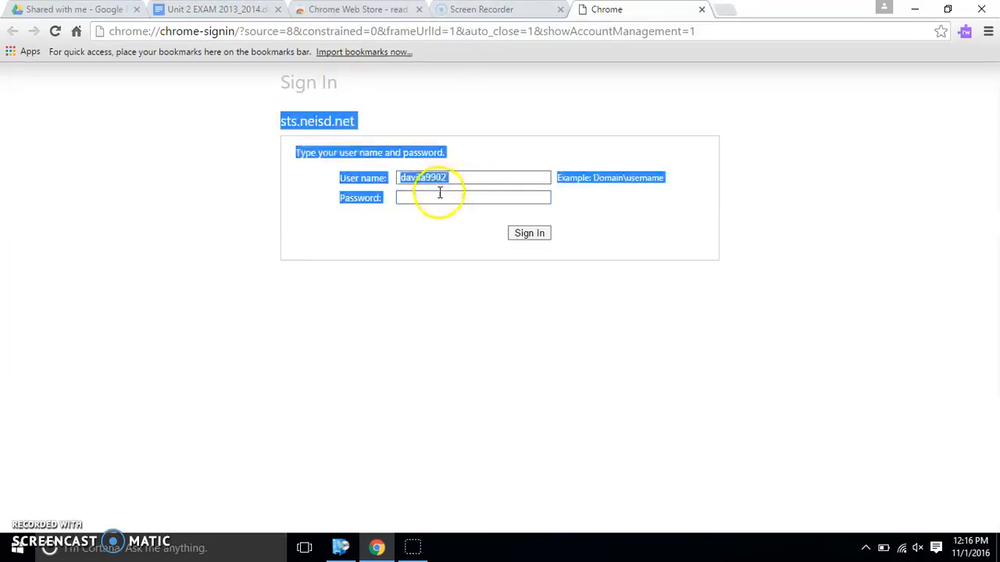
click(436, 195)
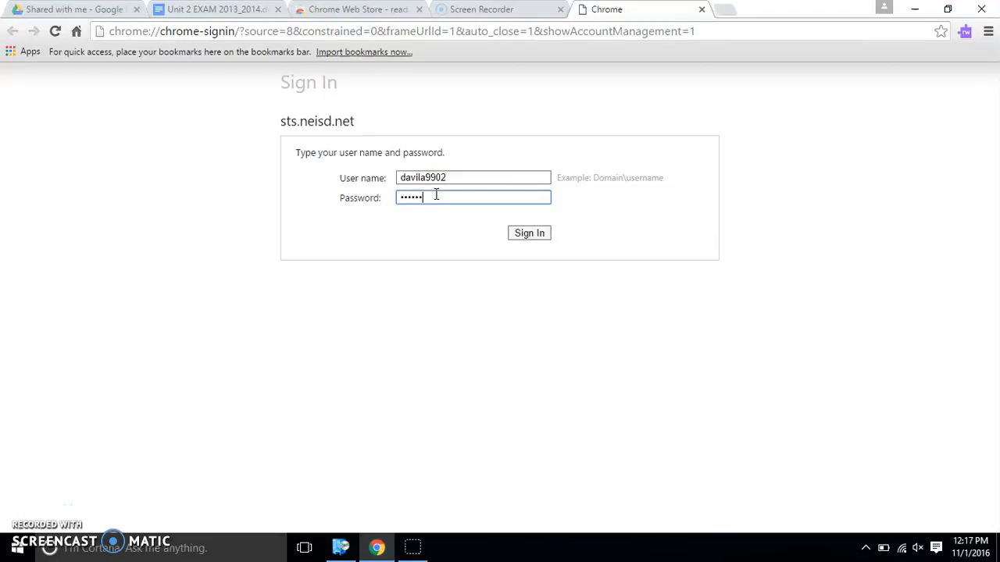
key(Return)
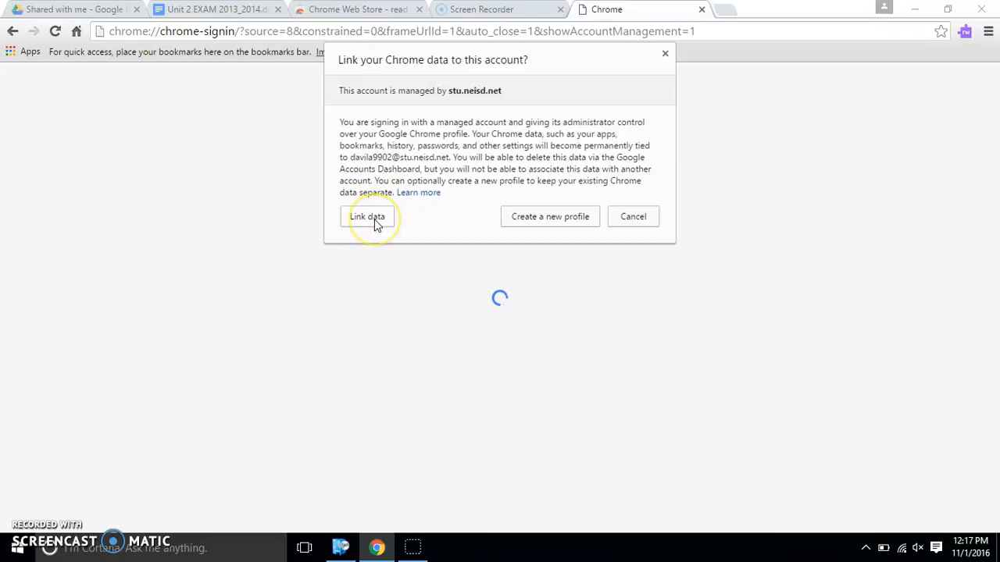
Link Chrome data to the school account, dismiss the signed-in notice, and show the Shared with me tab
click(368, 218)
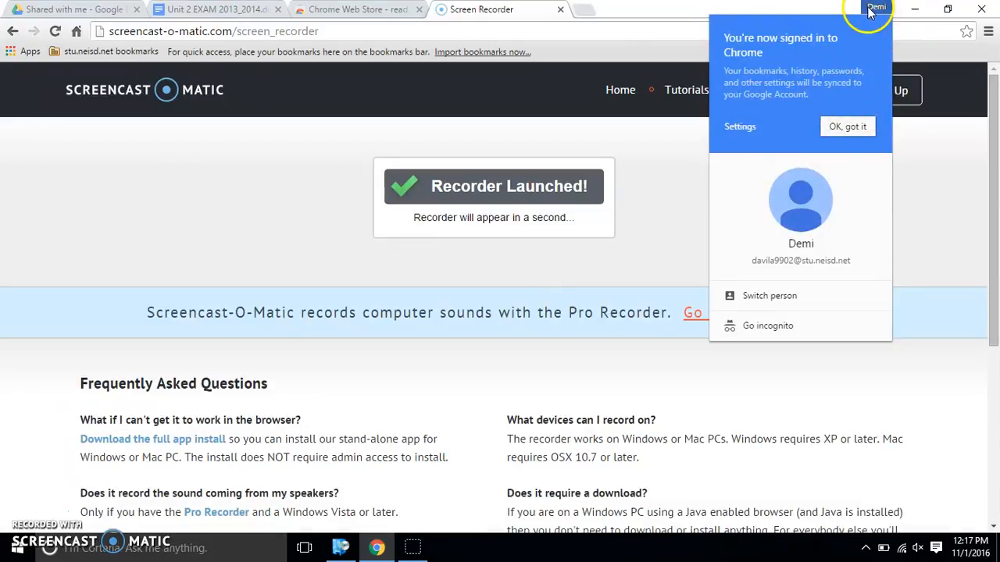
click(838, 127)
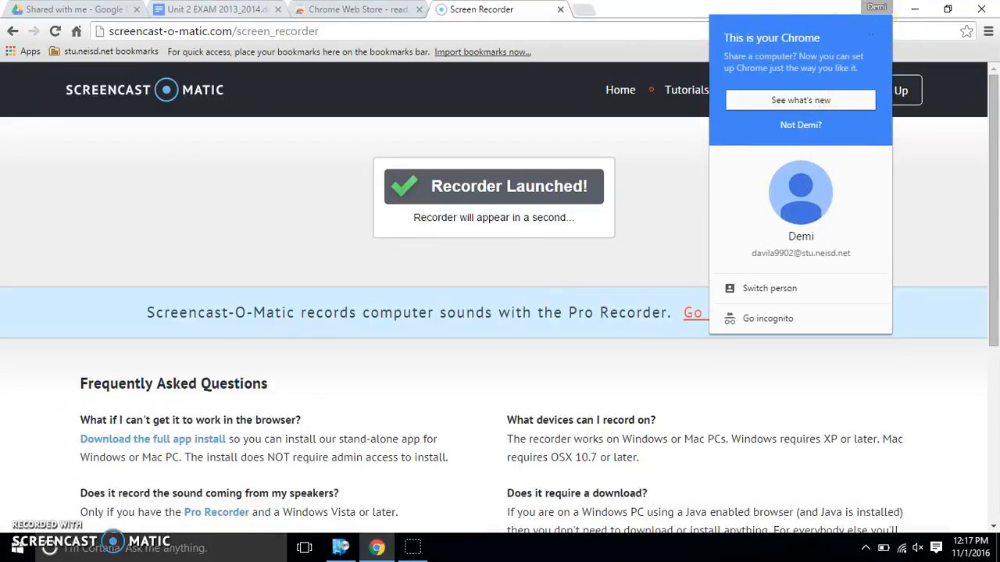
click(86, 9)
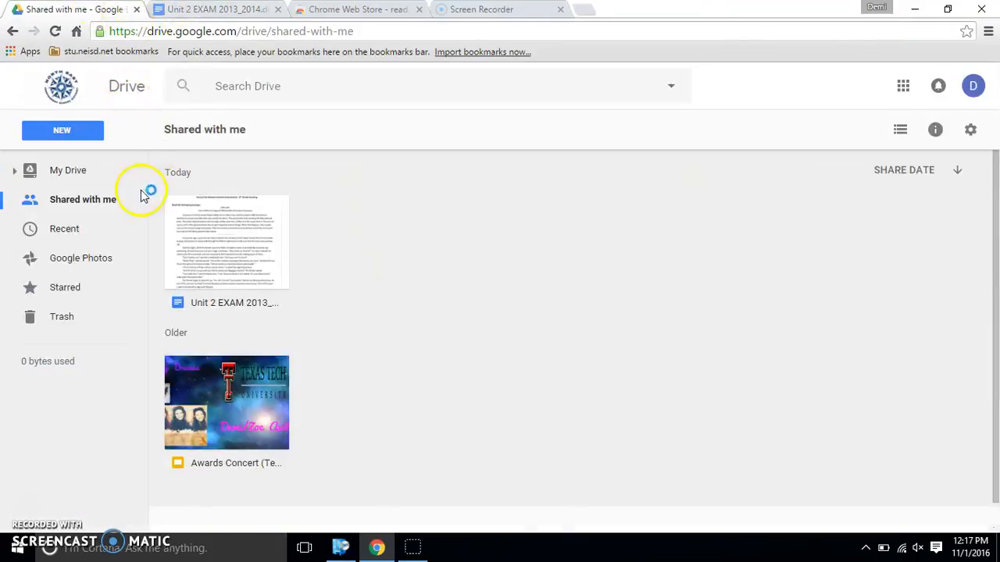
Reload Drive's Shared with me page until Unit 2 EXAM 2013_2014.docx and Awards Concert are listed
click(55, 31)
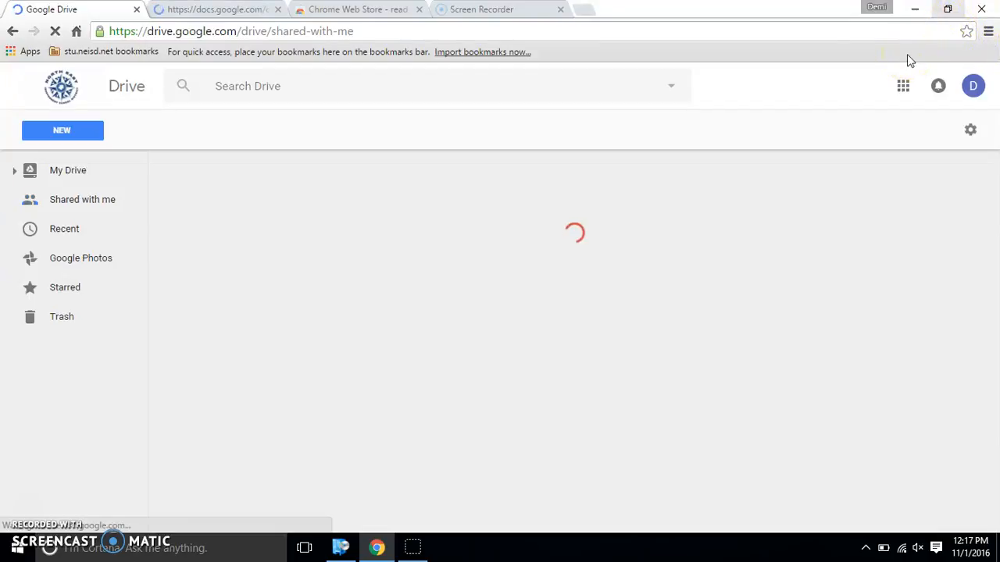
click(658, 106)
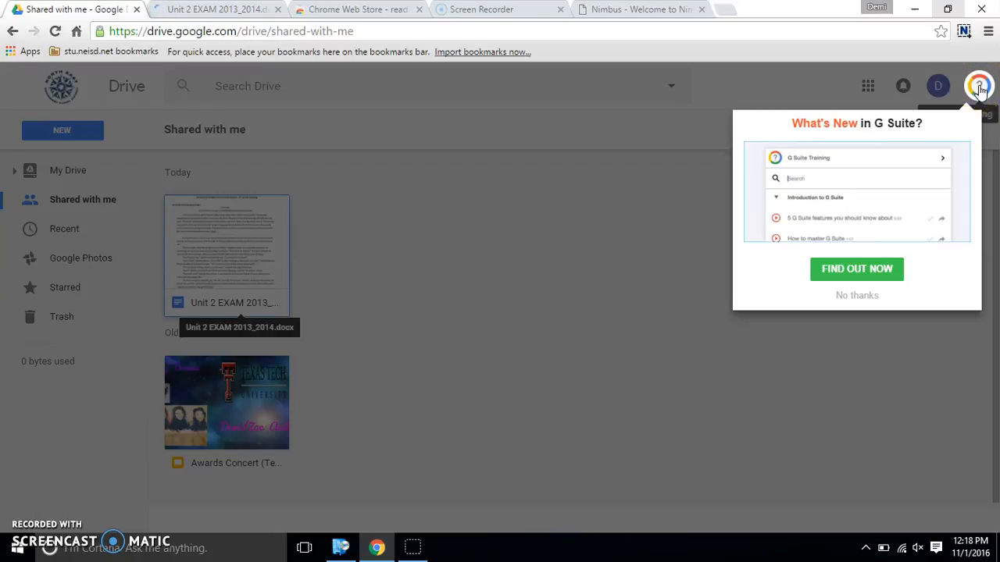
Close the G Suite training help and file-type search list, then start the Read&Write extension
click(979, 86)
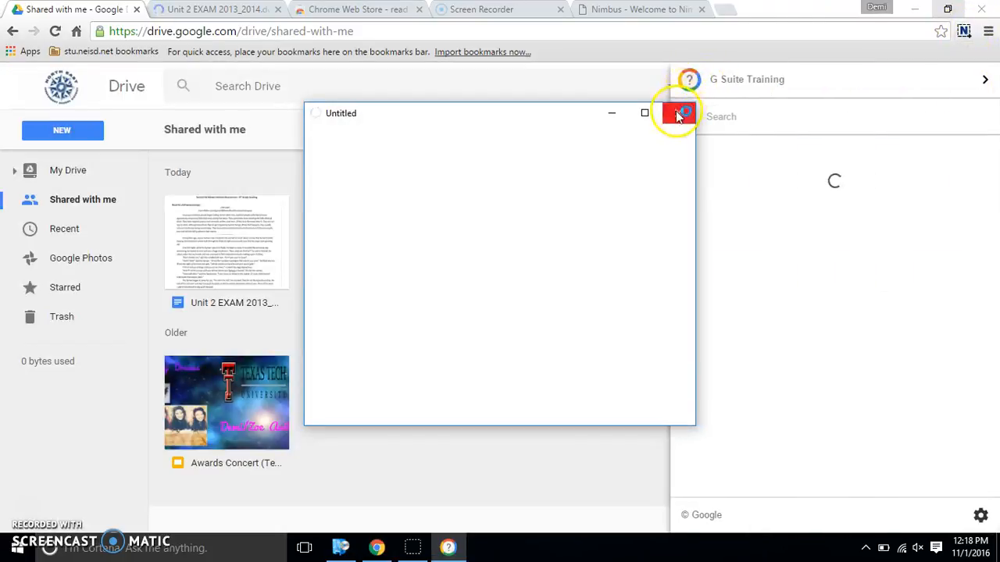
click(677, 114)
click(629, 80)
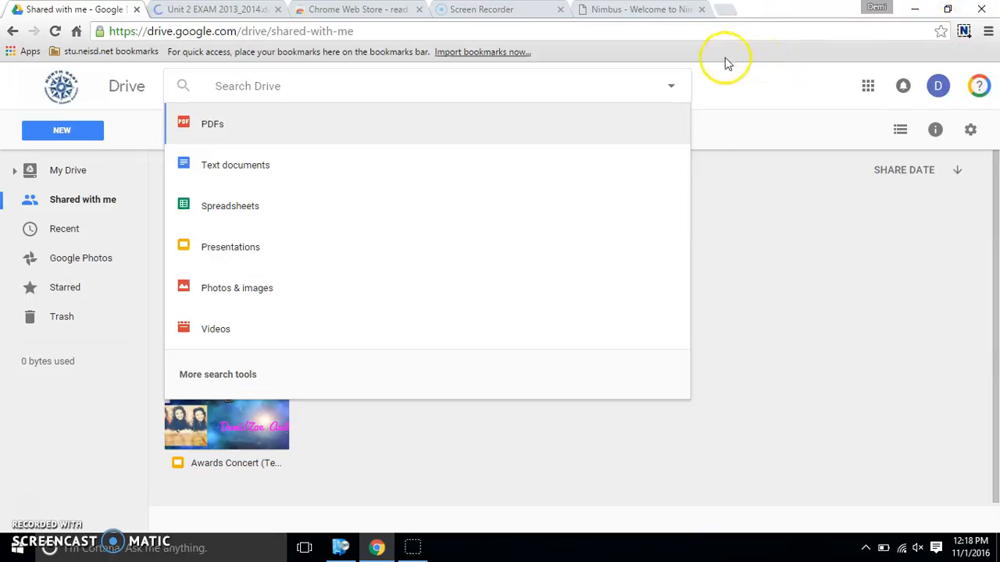
click(733, 242)
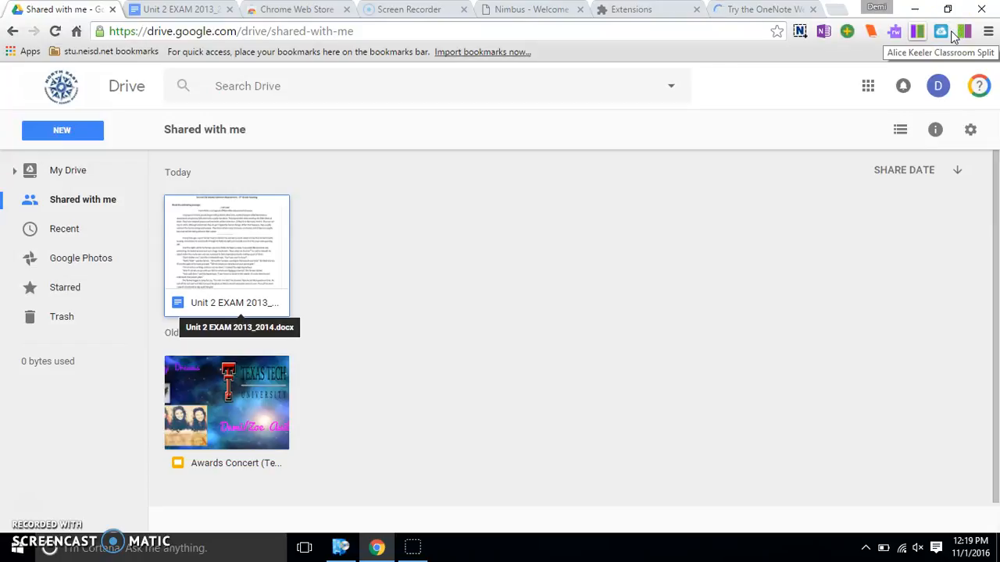
click(894, 36)
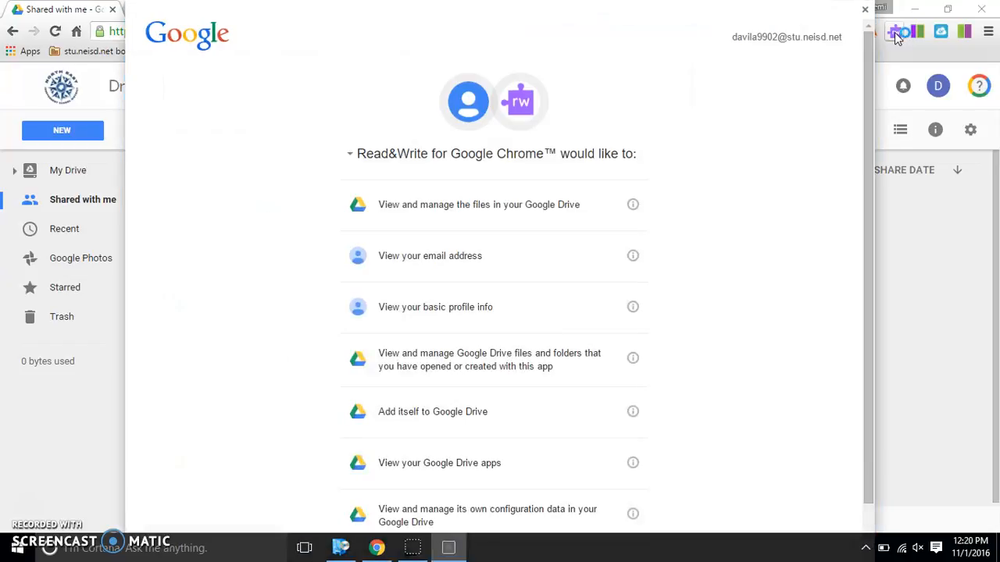
Allow Read&Write for Google Chrome the Drive and profile permissions it requests
click(949, 38)
drag(866, 143, 868, 220)
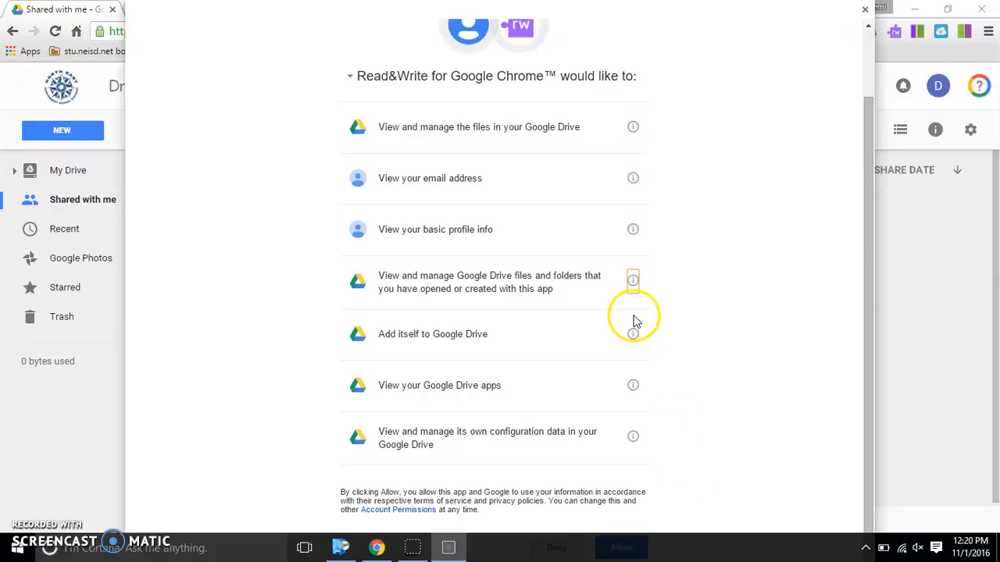
key(Tab)
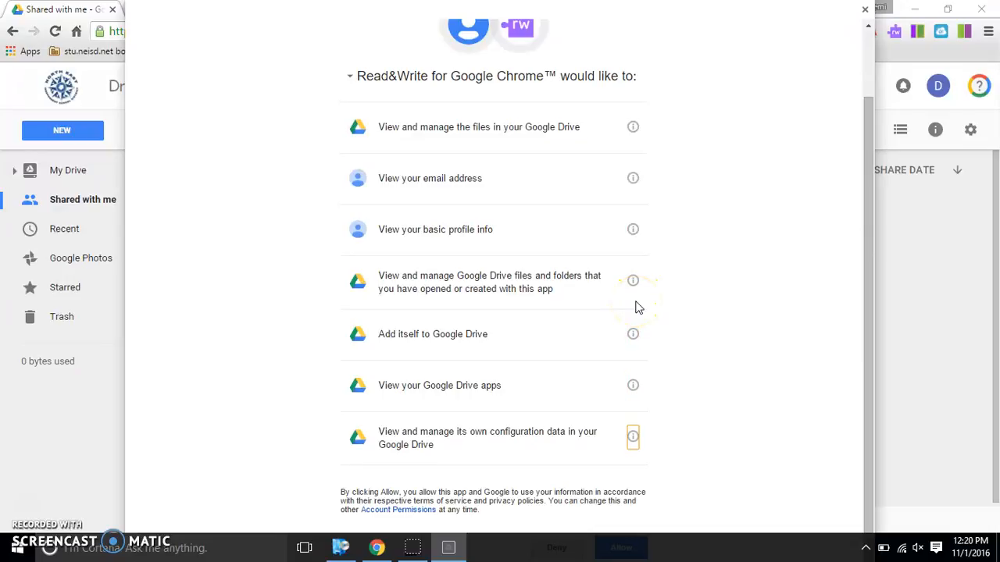
key(Tab)
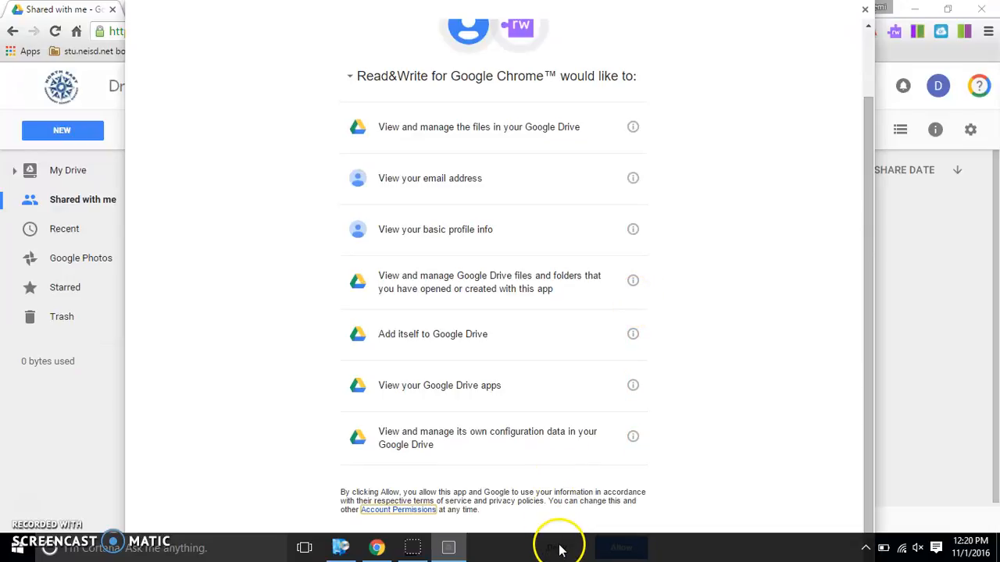
key(Tab)
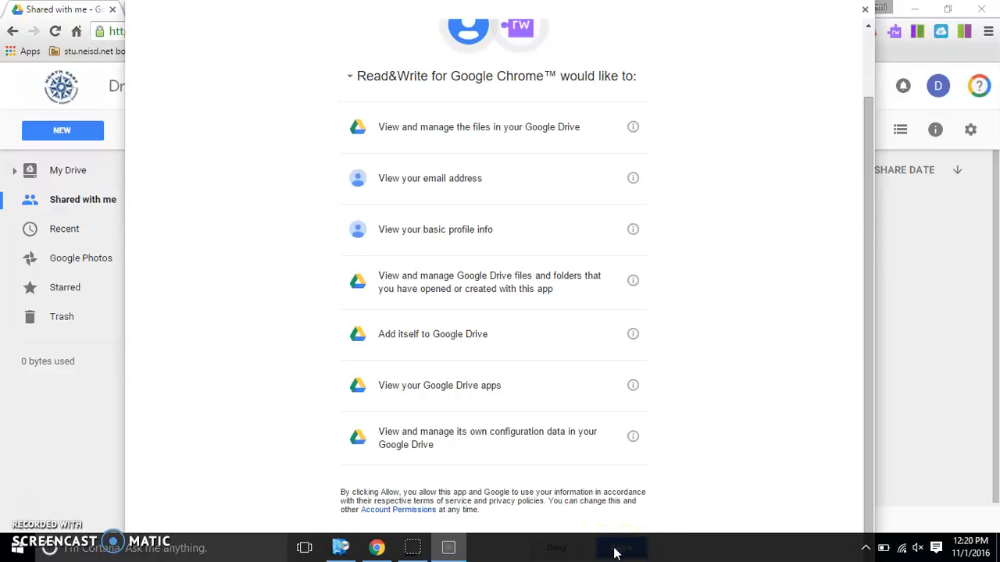
click(615, 554)
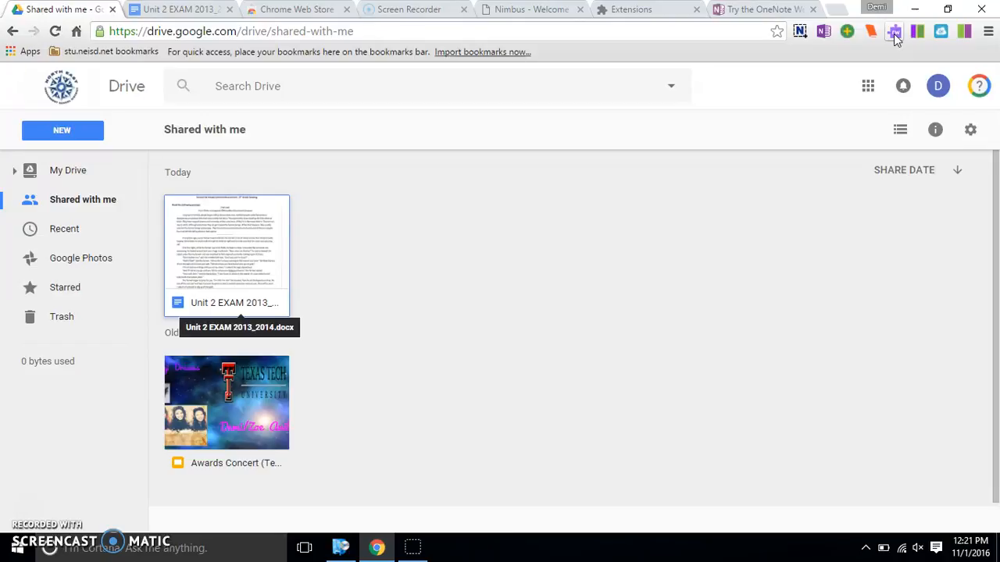
Open Unit 2 EXAM 2013_2014.docx and bring up the Read&Write toolbar with its authorization dialog
click(896, 36)
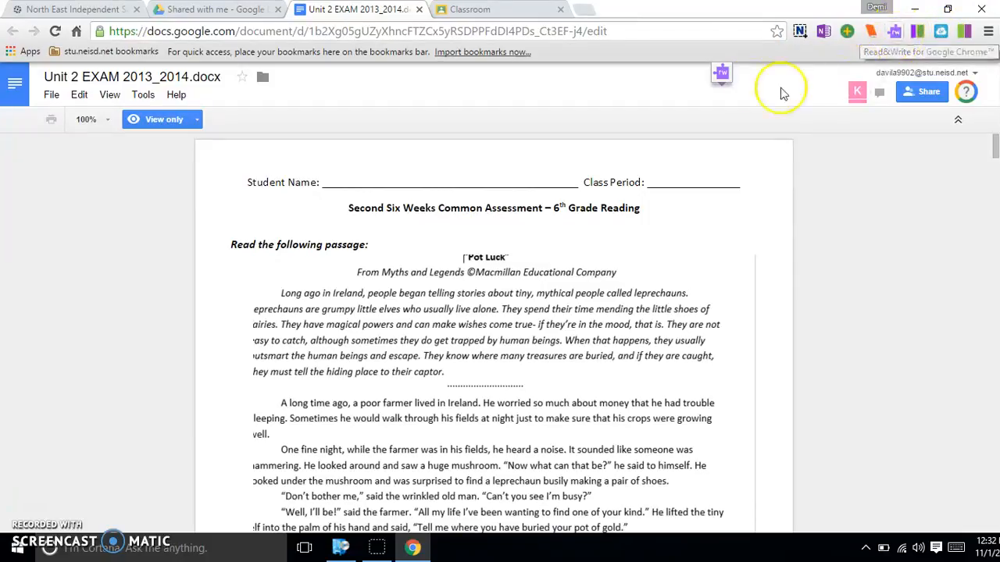
click(722, 73)
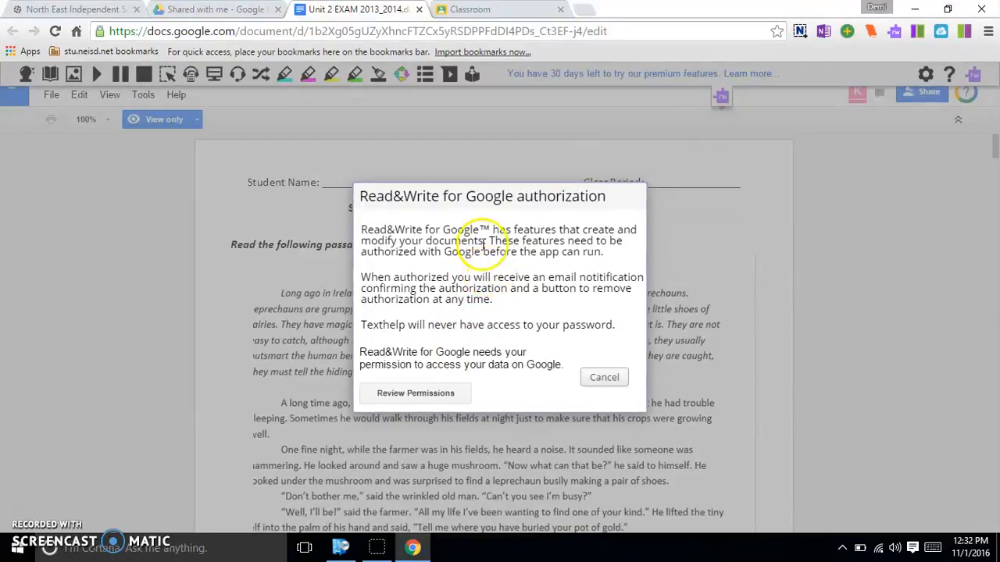
Allow Read&Write to access your documents, dismiss the success notice, and keep its toolbar showing
click(416, 395)
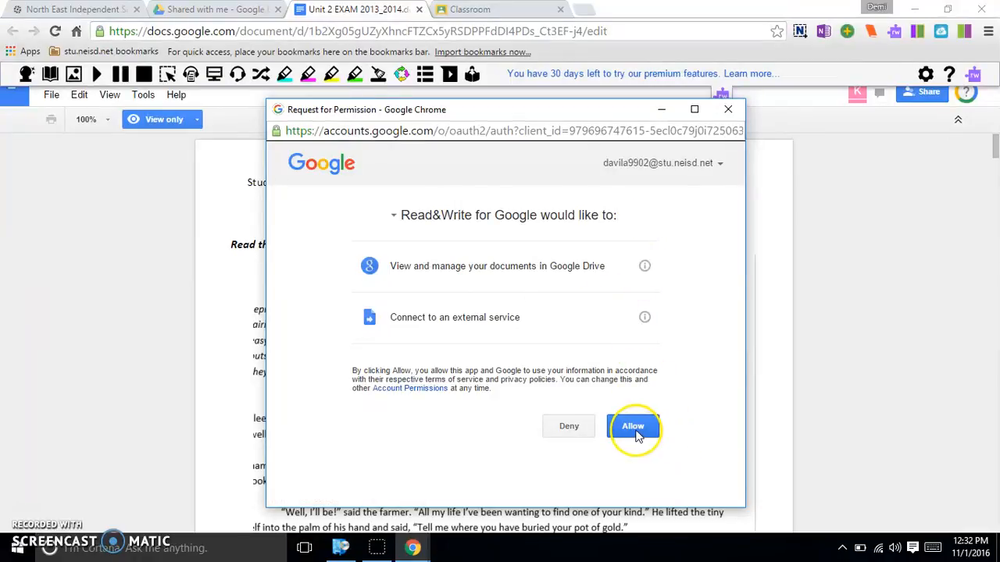
click(635, 434)
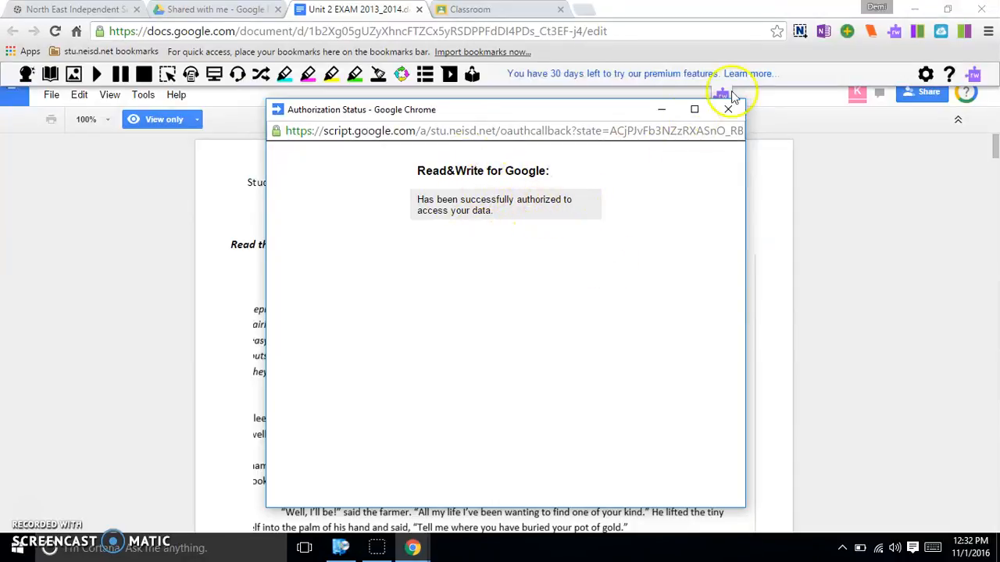
click(729, 110)
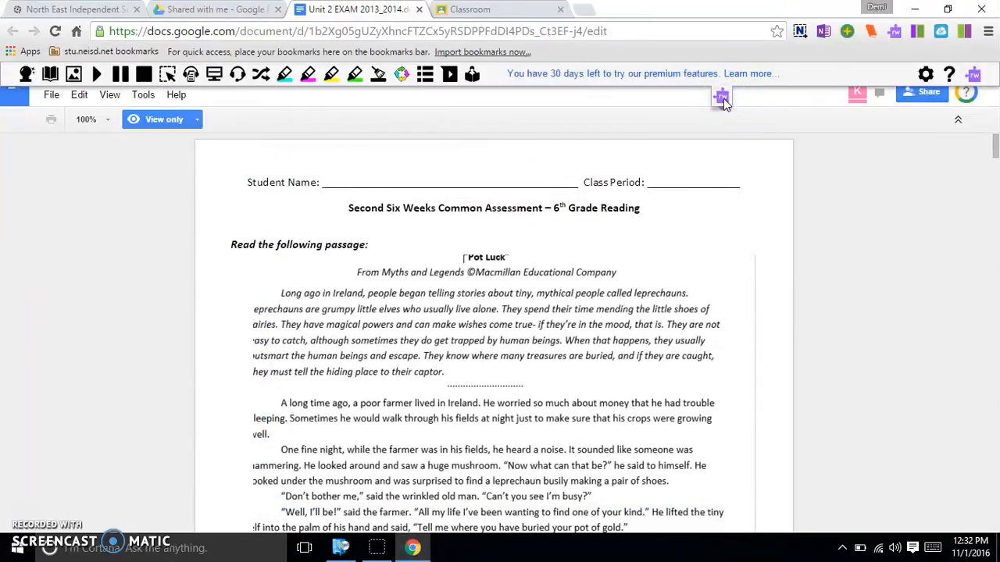
click(722, 98)
click(721, 76)
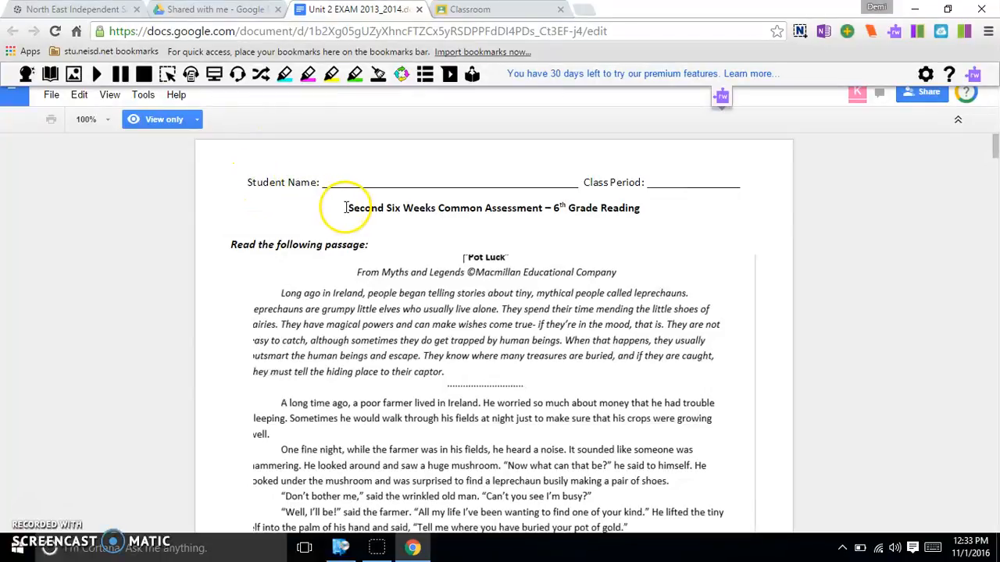
Play Read&Write speech over the Student Name line and assessment title, then stop playback
click(99, 75)
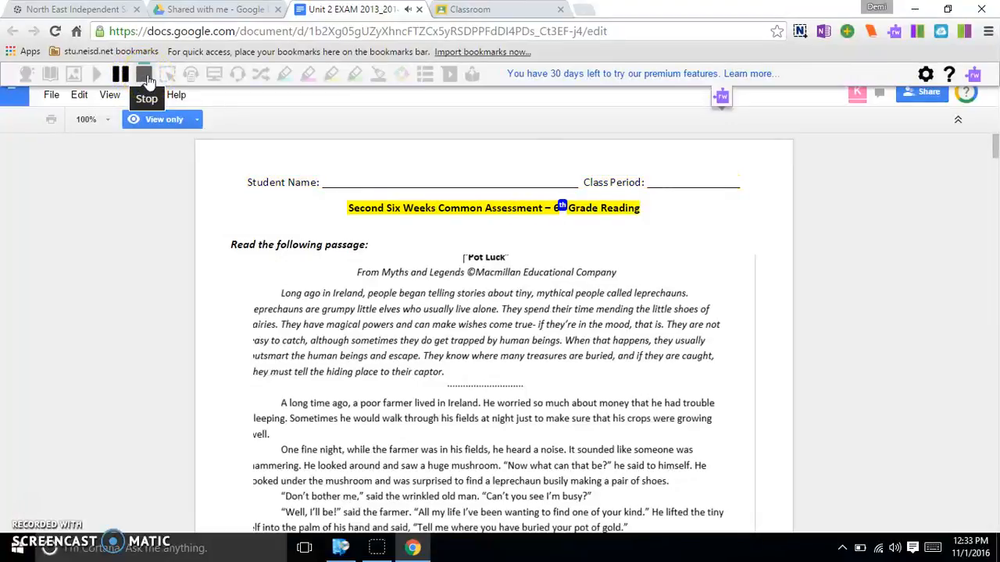
click(146, 75)
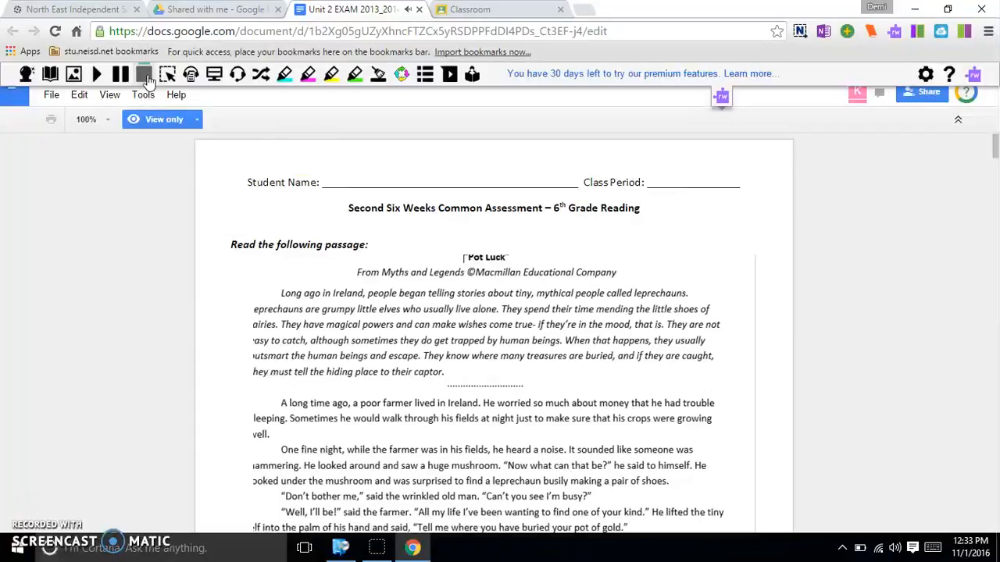